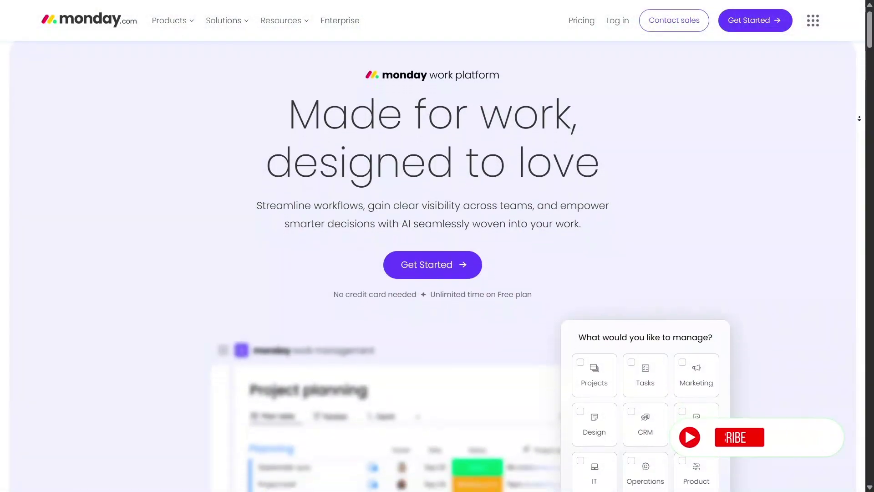
{"action": "scroll", "coordinate": [860, 116], "scroll_direction": "down", "scroll_amount": 1}
{"action": "scroll", "coordinate": [857, 121], "scroll_direction": "down", "scroll_amount": 2}
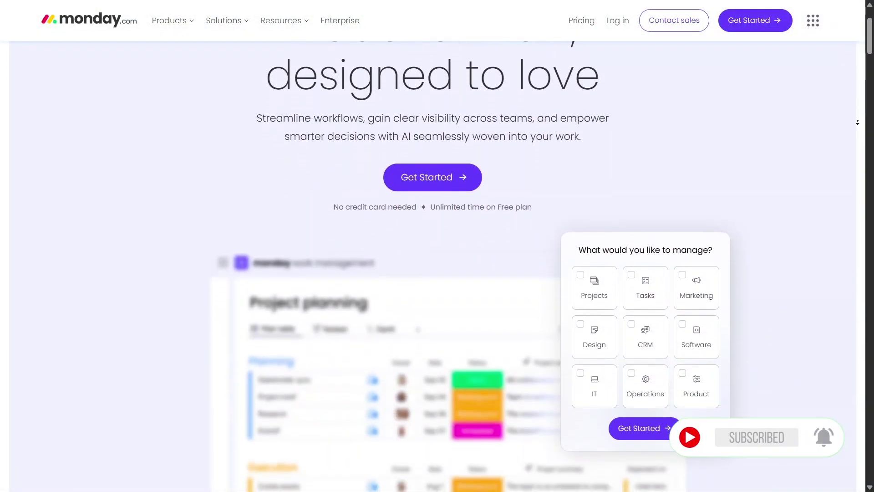
{"action": "scroll", "coordinate": [857, 121], "scroll_direction": "down", "scroll_amount": 2}
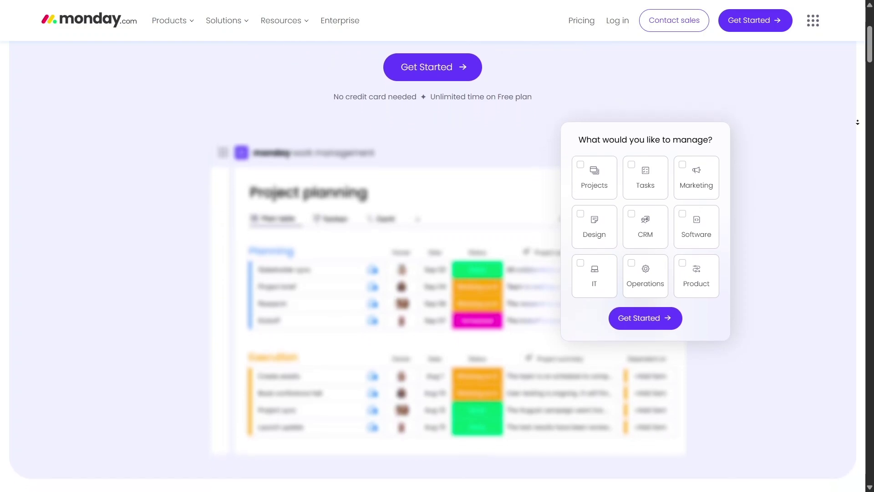
{"action": "scroll", "coordinate": [857, 122], "scroll_direction": "down", "scroll_amount": 1}
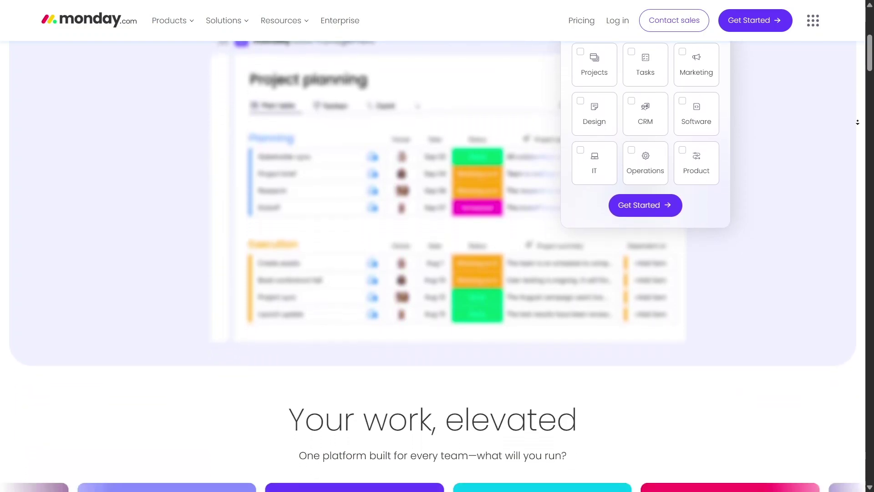
{"action": "scroll", "coordinate": [857, 122], "scroll_direction": "down", "scroll_amount": 1}
{"action": "scroll", "coordinate": [858, 121], "scroll_direction": "down", "scroll_amount": 1}
{"action": "scroll", "coordinate": [857, 122], "scroll_direction": "down", "scroll_amount": 1}
{"action": "scroll", "coordinate": [857, 122], "scroll_direction": "down", "scroll_amount": 1}
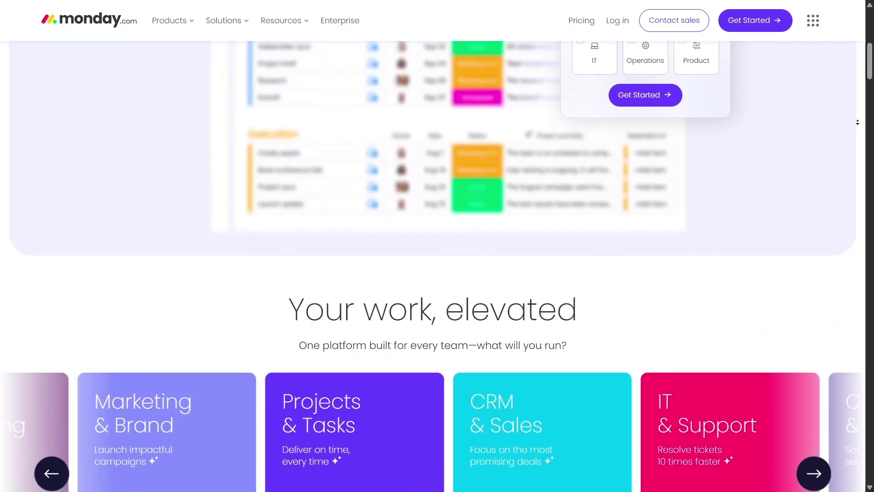
{"action": "scroll", "coordinate": [857, 122], "scroll_direction": "down", "scroll_amount": 1}
{"action": "scroll", "coordinate": [856, 121], "scroll_direction": "down", "scroll_amount": 1}
{"action": "scroll", "coordinate": [858, 121], "scroll_direction": "down", "scroll_amount": 1}
{"action": "scroll", "coordinate": [857, 122], "scroll_direction": "down", "scroll_amount": 1}
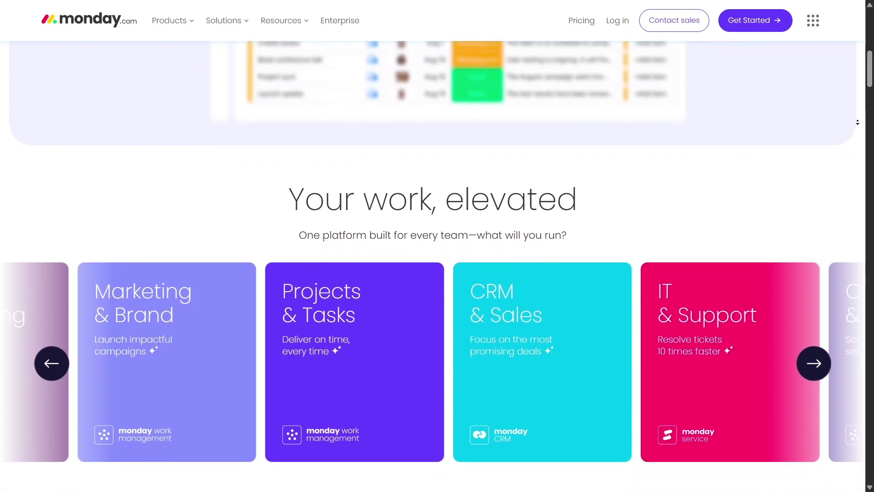
{"action": "scroll", "coordinate": [857, 121], "scroll_direction": "down", "scroll_amount": 1}
{"action": "scroll", "coordinate": [857, 121], "scroll_direction": "down", "scroll_amount": 1}
{"action": "scroll", "coordinate": [857, 121], "scroll_direction": "down", "scroll_amount": 1}
{"action": "scroll", "coordinate": [857, 122], "scroll_direction": "down", "scroll_amount": 1}
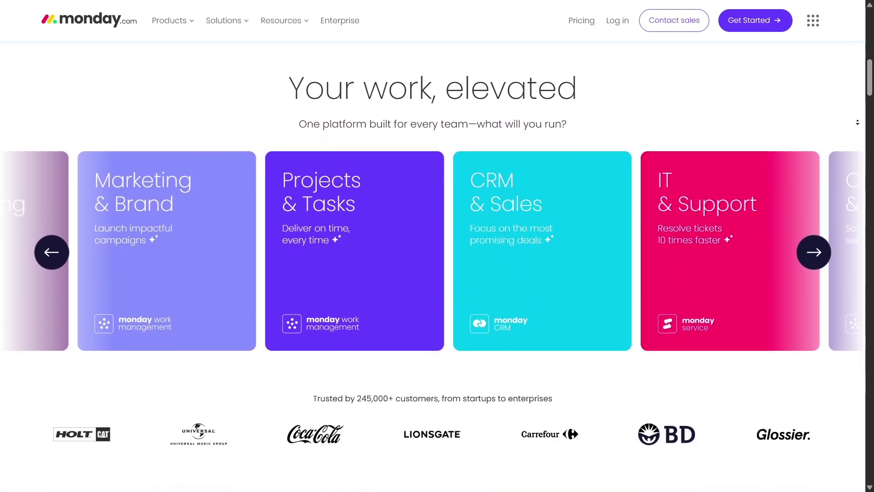
{"action": "scroll", "coordinate": [857, 122], "scroll_direction": "down", "scroll_amount": 1}
{"action": "scroll", "coordinate": [857, 121], "scroll_direction": "down", "scroll_amount": 1}
{"action": "scroll", "coordinate": [857, 122], "scroll_direction": "down", "scroll_amount": 1}
{"action": "scroll", "coordinate": [857, 122], "scroll_direction": "down", "scroll_amount": 1}
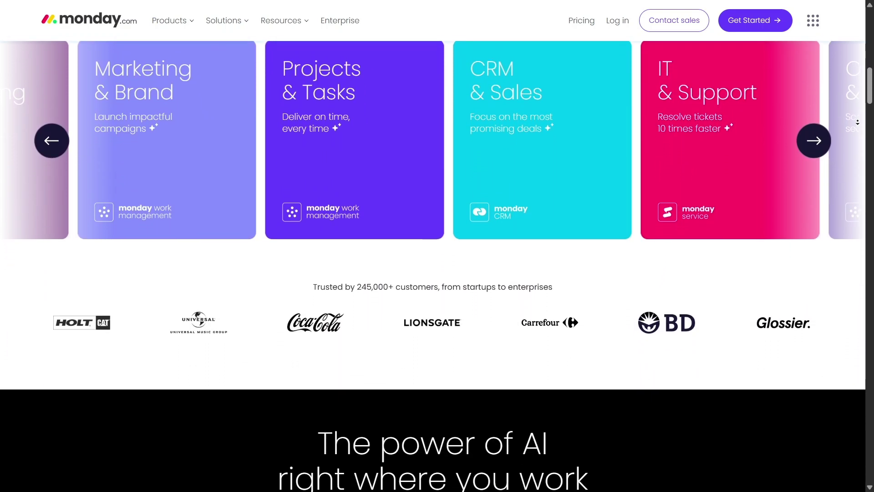
{"action": "scroll", "coordinate": [857, 122], "scroll_direction": "down", "scroll_amount": 1}
{"action": "scroll", "coordinate": [857, 122], "scroll_direction": "down", "scroll_amount": 1}
{"action": "scroll", "coordinate": [857, 122], "scroll_direction": "down", "scroll_amount": 1}
{"action": "scroll", "coordinate": [857, 121], "scroll_direction": "down", "scroll_amount": 1}
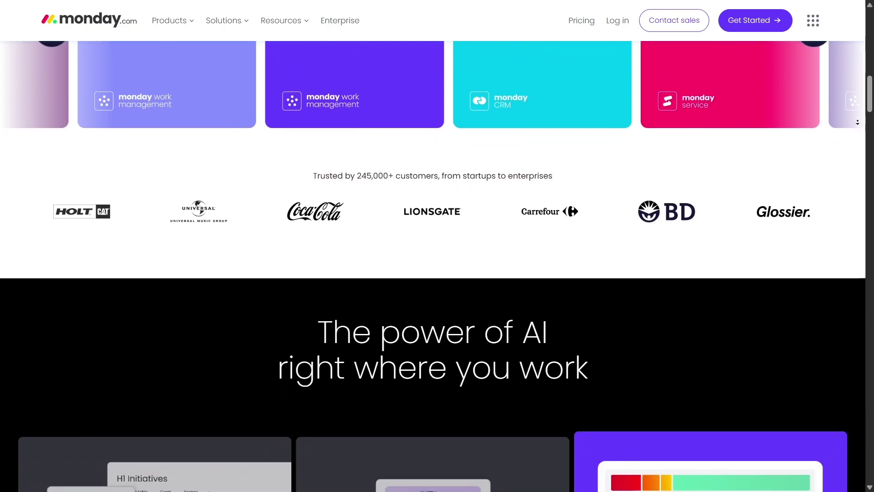
{"action": "scroll", "coordinate": [857, 121], "scroll_direction": "down", "scroll_amount": 1}
{"action": "scroll", "coordinate": [856, 122], "scroll_direction": "down", "scroll_amount": 1}
{"action": "scroll", "coordinate": [857, 122], "scroll_direction": "down", "scroll_amount": 1}
{"action": "scroll", "coordinate": [857, 121], "scroll_direction": "down", "scroll_amount": 1}
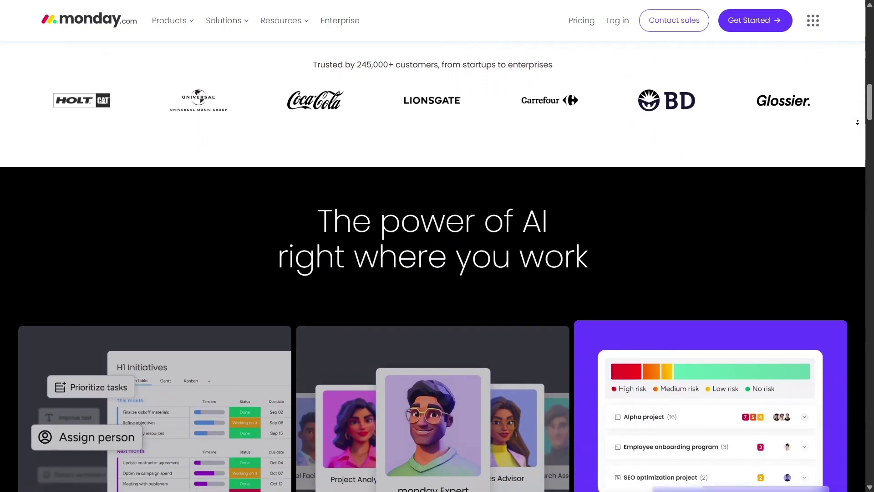
{"action": "scroll", "coordinate": [857, 122], "scroll_direction": "down", "scroll_amount": 1}
{"action": "scroll", "coordinate": [857, 122], "scroll_direction": "down", "scroll_amount": 1}
{"action": "scroll", "coordinate": [857, 121], "scroll_direction": "down", "scroll_amount": 1}
{"action": "scroll", "coordinate": [857, 122], "scroll_direction": "down", "scroll_amount": 1}
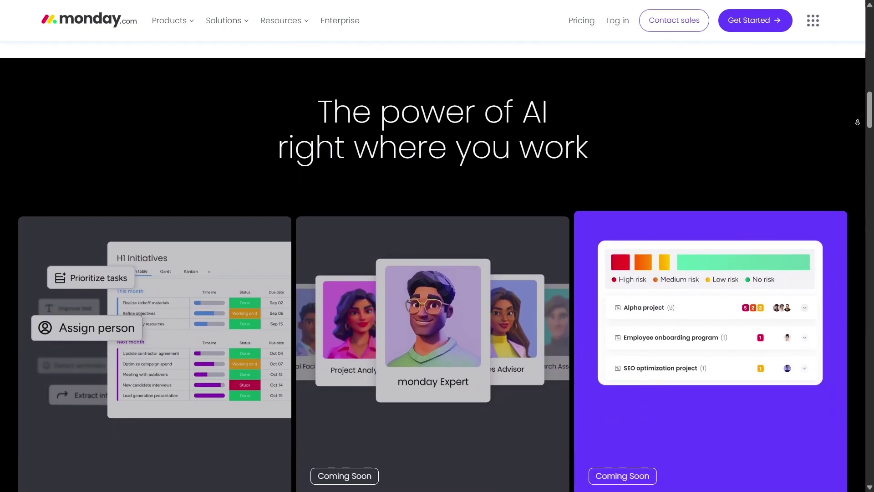
{"action": "scroll", "coordinate": [857, 122], "scroll_direction": "down", "scroll_amount": 1}
{"action": "scroll", "coordinate": [857, 122], "scroll_direction": "down", "scroll_amount": 1}
{"action": "scroll", "coordinate": [858, 122], "scroll_direction": "down", "scroll_amount": 1}
{"action": "scroll", "coordinate": [858, 122], "scroll_direction": "down", "scroll_amount": 1}
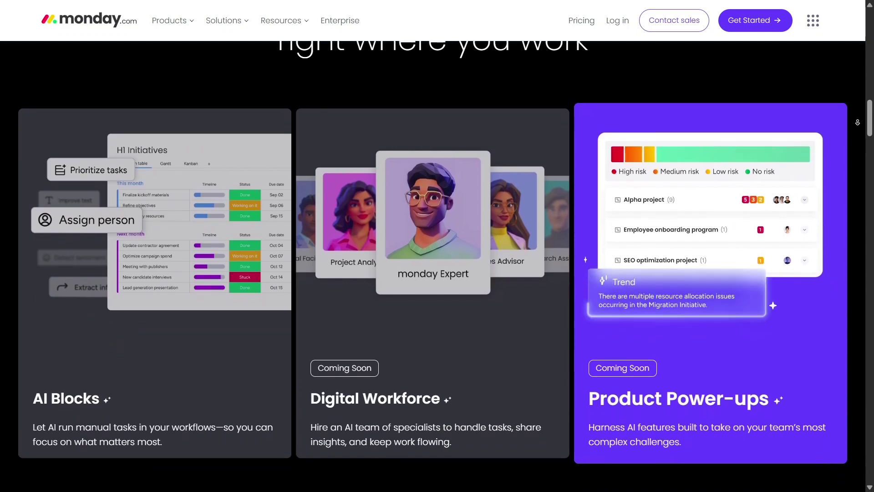
{"action": "scroll", "coordinate": [857, 122], "scroll_direction": "down", "scroll_amount": 1}
{"action": "scroll", "coordinate": [857, 122], "scroll_direction": "down", "scroll_amount": 1}
{"action": "scroll", "coordinate": [856, 121], "scroll_direction": "down", "scroll_amount": 1}
{"action": "scroll", "coordinate": [857, 122], "scroll_direction": "down", "scroll_amount": 1}
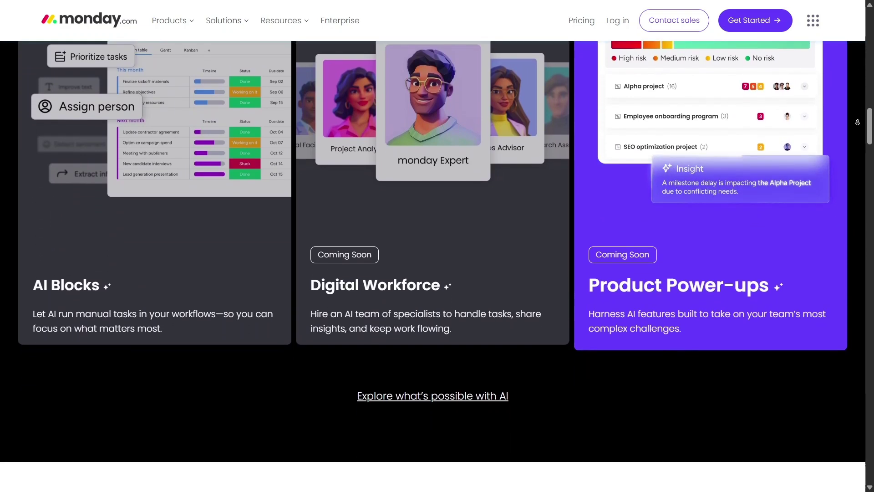
{"action": "scroll", "coordinate": [857, 122], "scroll_direction": "down", "scroll_amount": 1}
{"action": "scroll", "coordinate": [857, 122], "scroll_direction": "down", "scroll_amount": 1}
{"action": "scroll", "coordinate": [857, 121], "scroll_direction": "down", "scroll_amount": 1}
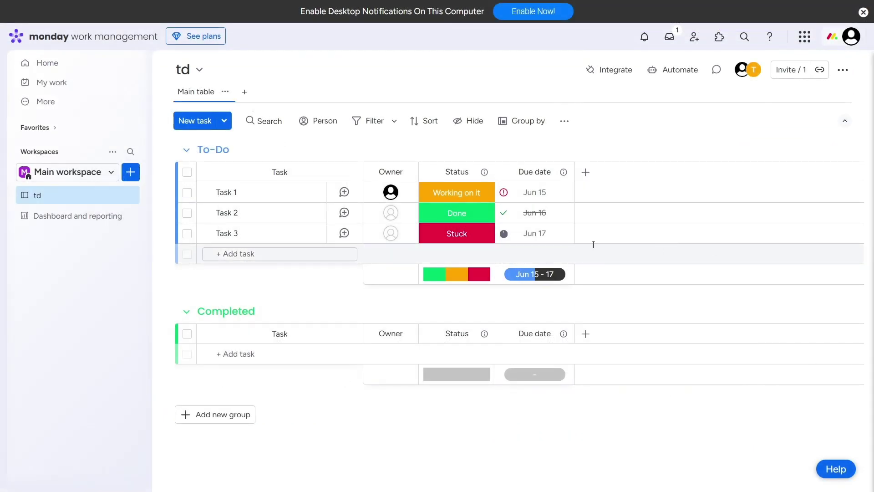
Step: Post an update in Task 1's thread mentioning tt and saying the task is done
{"action": "left_click", "coordinate": [261, 193]}
{"action": "type", "text": "hi @tt done task"}
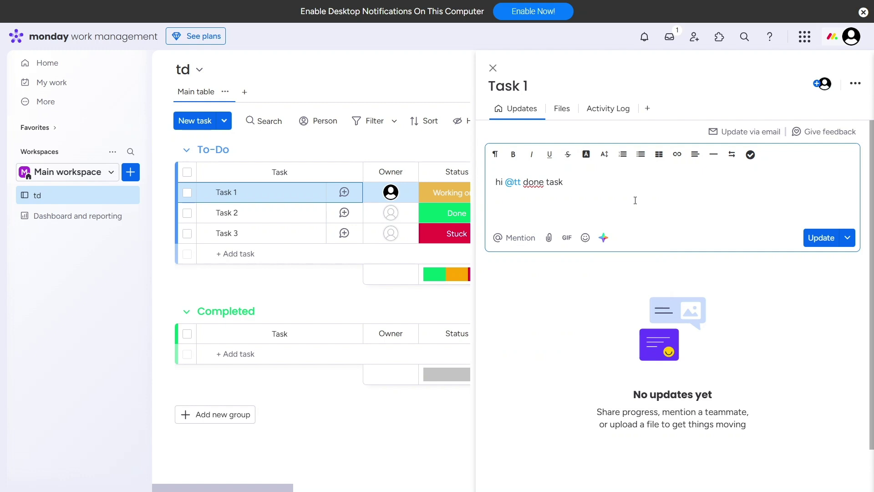
{"action": "left_click", "coordinate": [817, 240]}
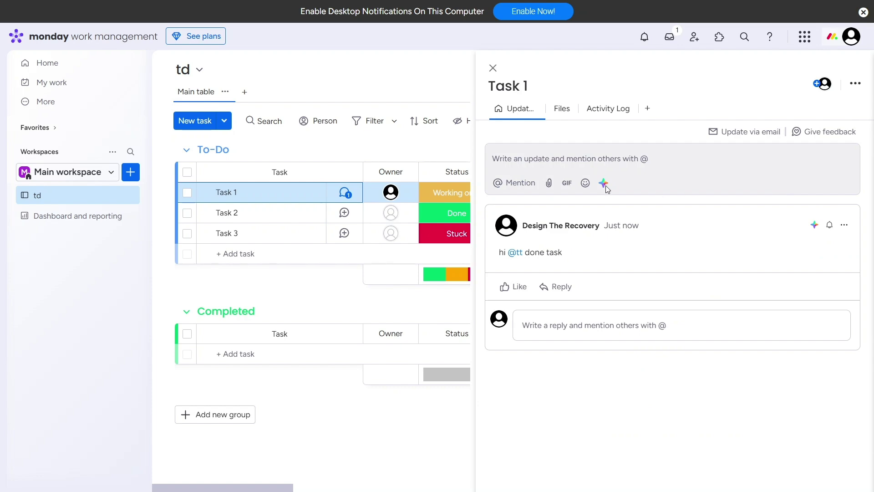
{"action": "left_click", "coordinate": [517, 183]}
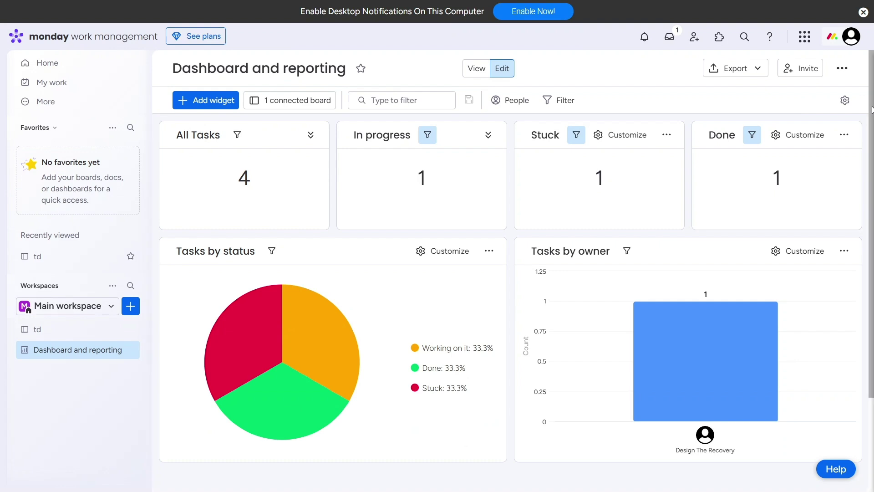
{"action": "left_click_drag", "start_coordinate": [872, 109], "coordinate": [871, 143]}
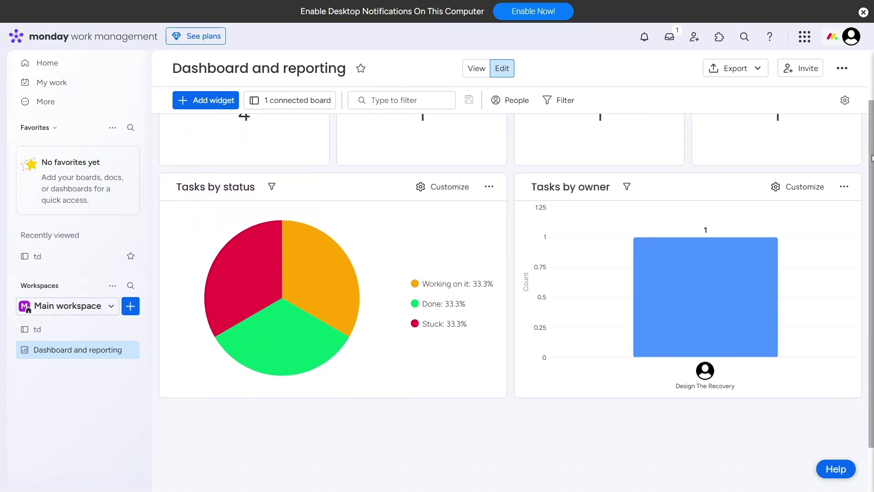
{"action": "left_click_drag", "start_coordinate": [872, 158], "coordinate": [872, 96]}
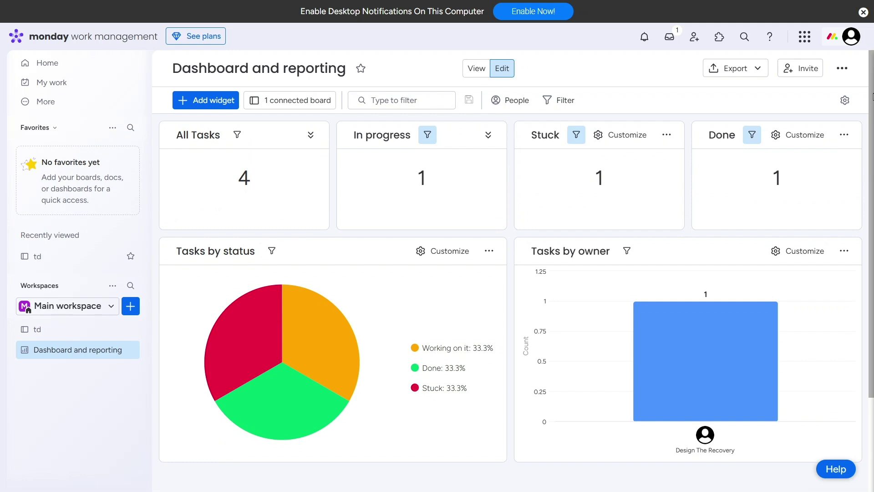
{"action": "left_click", "coordinate": [859, 45]}
Step: Bring up the mobile-app QR code prompt over the Dashboard and reporting page
{"action": "left_click", "coordinate": [807, 134]}
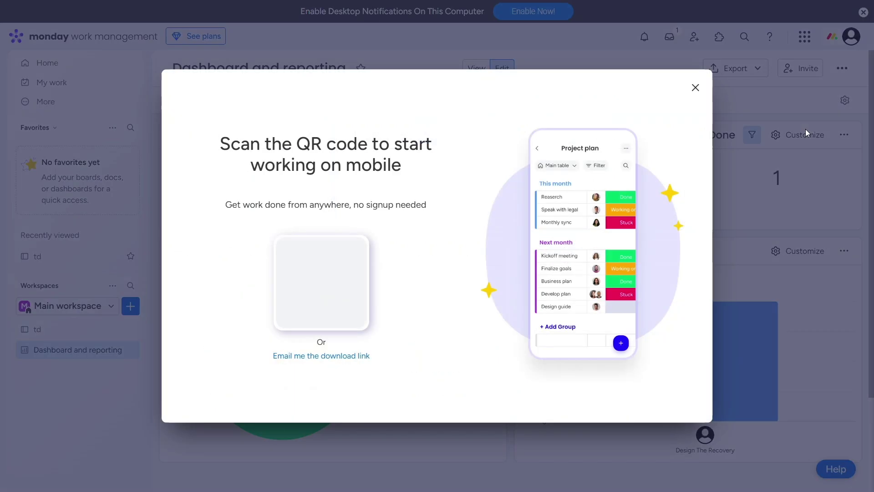